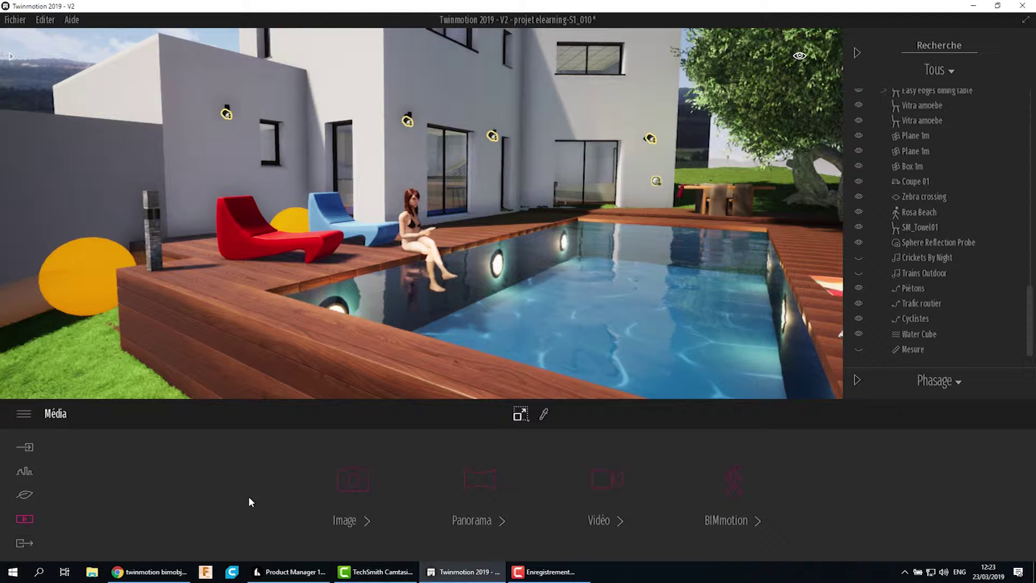
- Open the workspace for creating video clips
{"action": "left_click", "coordinate": [603, 487]}
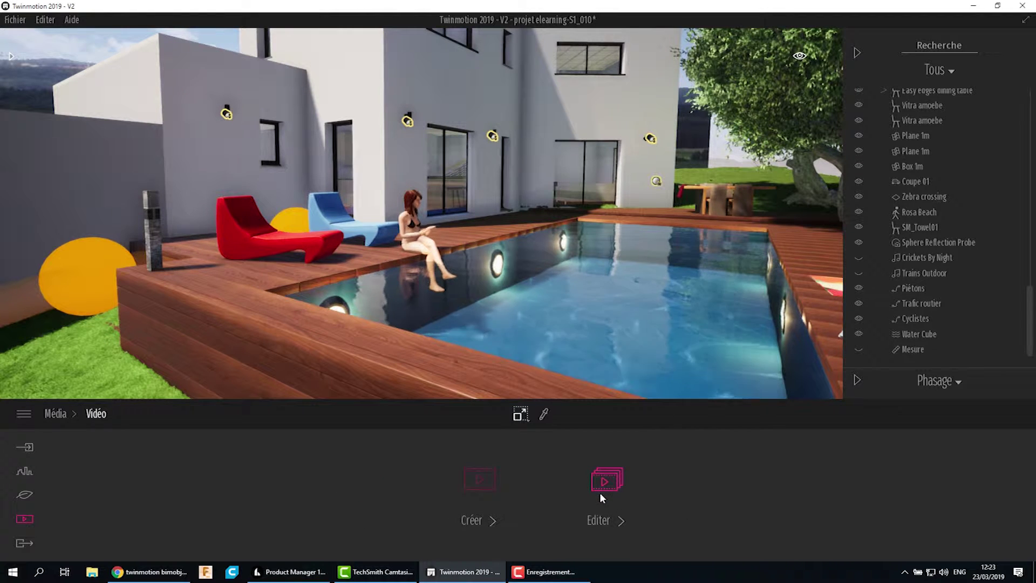
{"action": "left_click", "coordinate": [478, 486]}
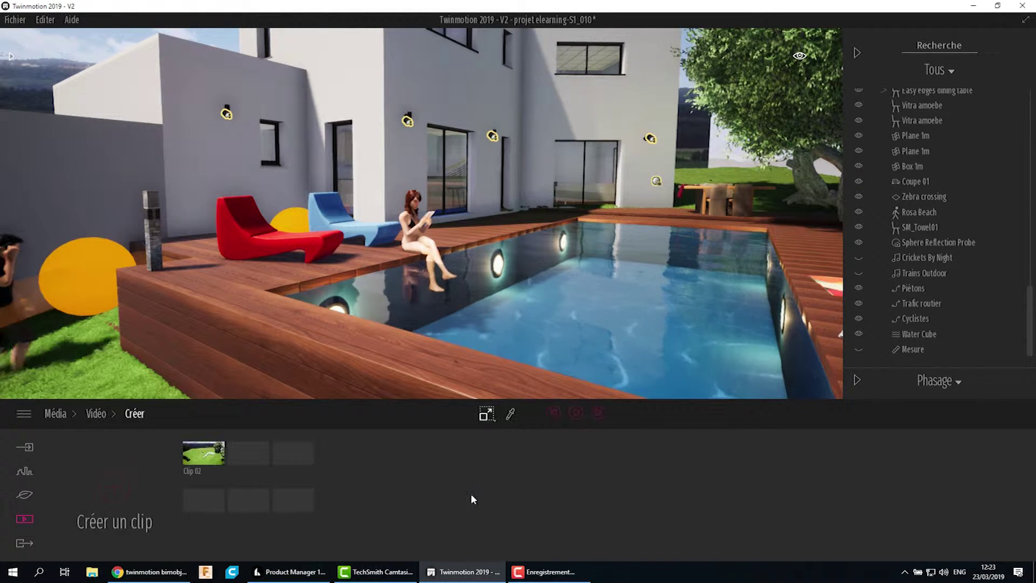
{"action": "mouse_move", "coordinate": [216, 451]}
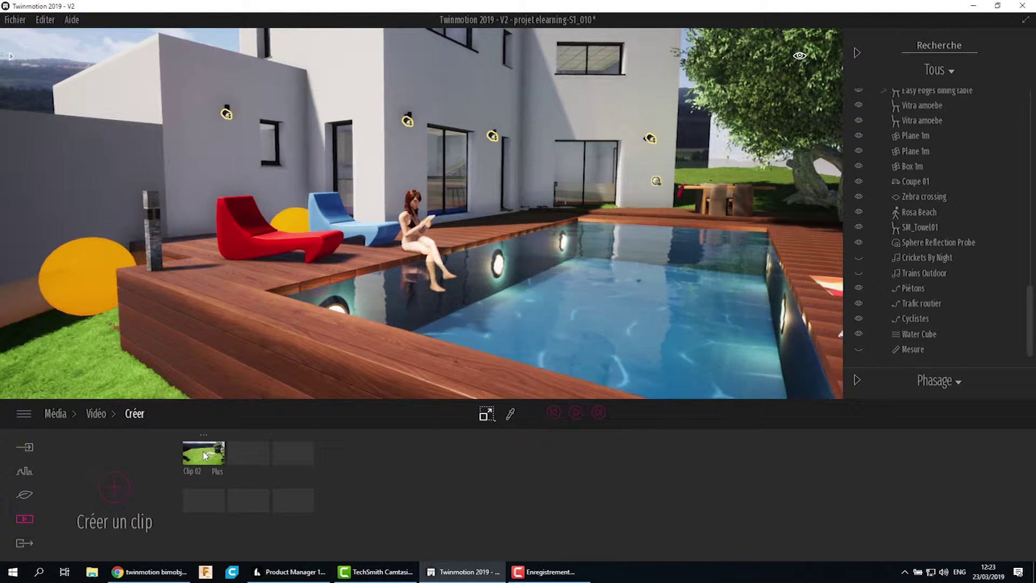
- Create a clip from an elevated side view of the house and pool, and add an end keyframe at the dining table under the tree
{"action": "scroll", "coordinate": [244, 275], "scroll_direction": "down", "scroll_amount": 10}
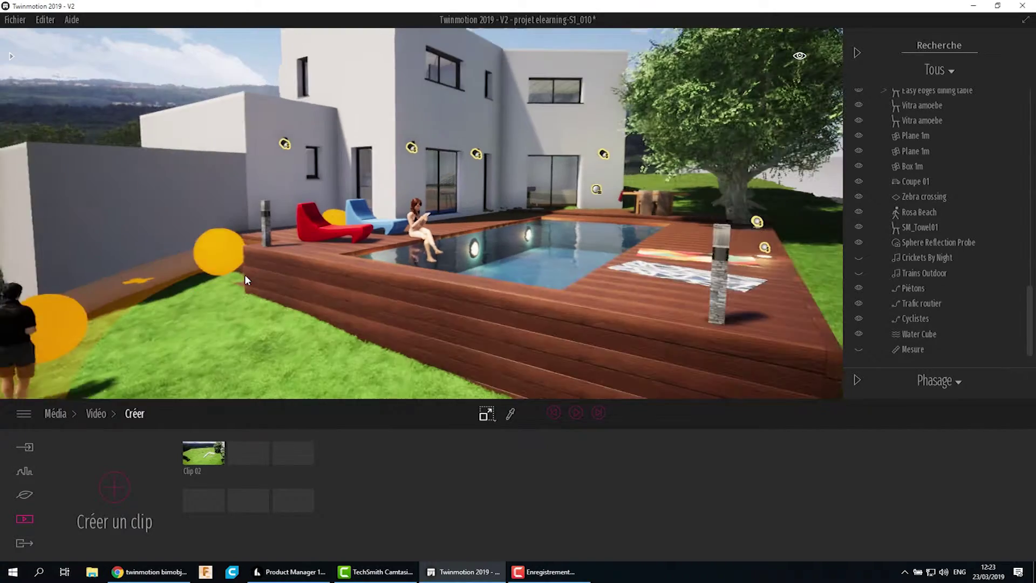
{"action": "middle_click_drag", "start_coordinate": [223, 294], "coordinate": [262, 312], "text": "shift"}
{"action": "scroll", "coordinate": [245, 320], "scroll_direction": "down", "scroll_amount": 2}
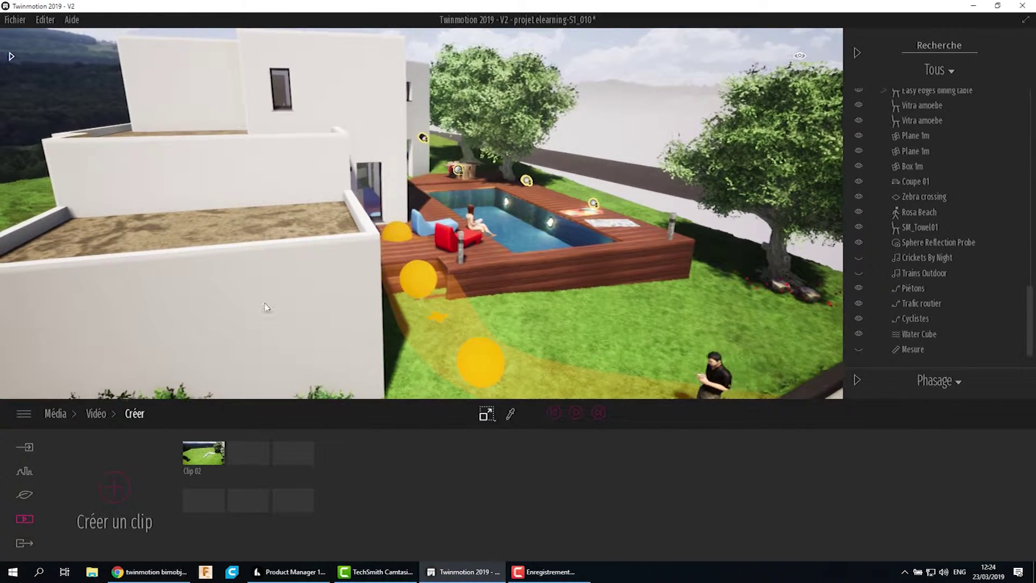
{"action": "left_click", "coordinate": [121, 485]}
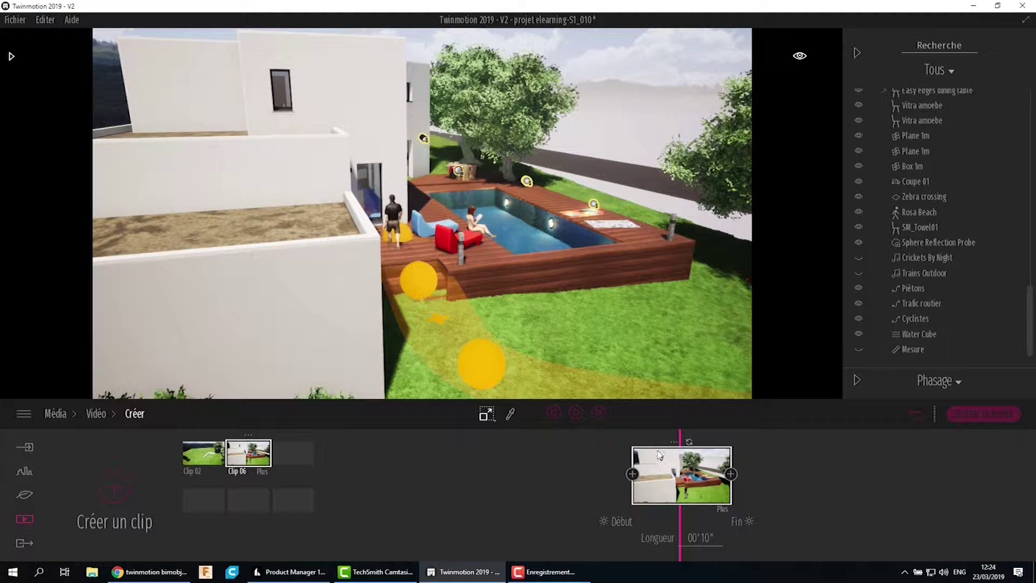
{"action": "middle_click_drag", "start_coordinate": [525, 236], "coordinate": [540, 234], "text": "shift"}
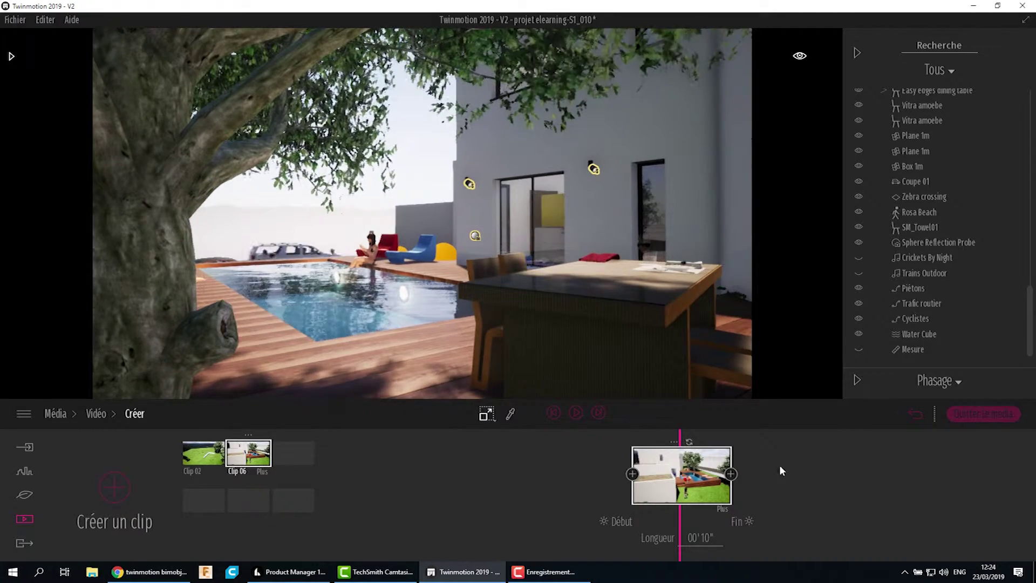
{"action": "left_click", "coordinate": [730, 474]}
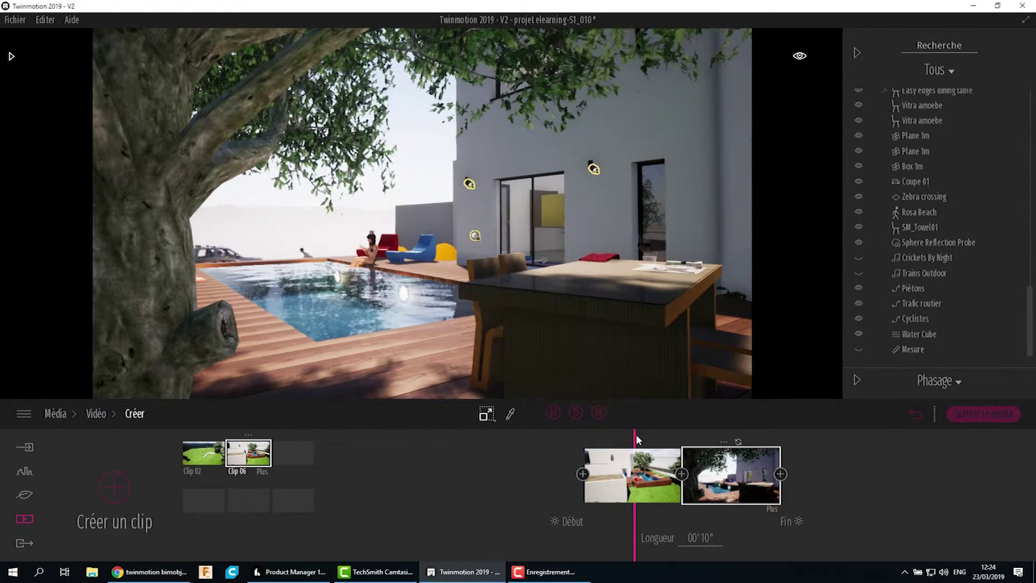
- Insert a keyframe between the two existing ones, framed low across the towels and pool towards the house
{"action": "left_click_drag", "start_coordinate": [636, 434], "coordinate": [688, 431]}
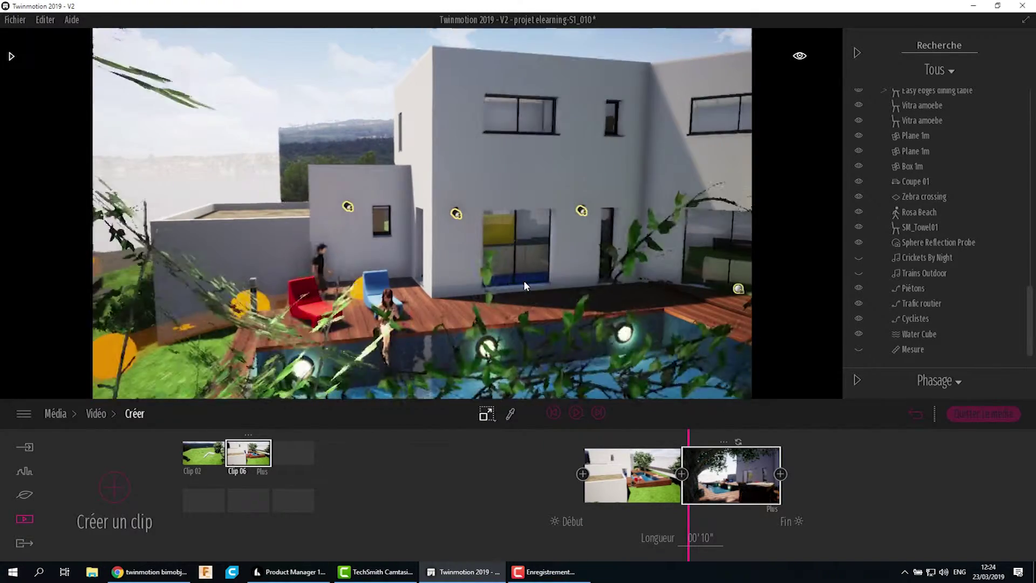
{"action": "middle_click_drag", "start_coordinate": [523, 283], "coordinate": [454, 294]}
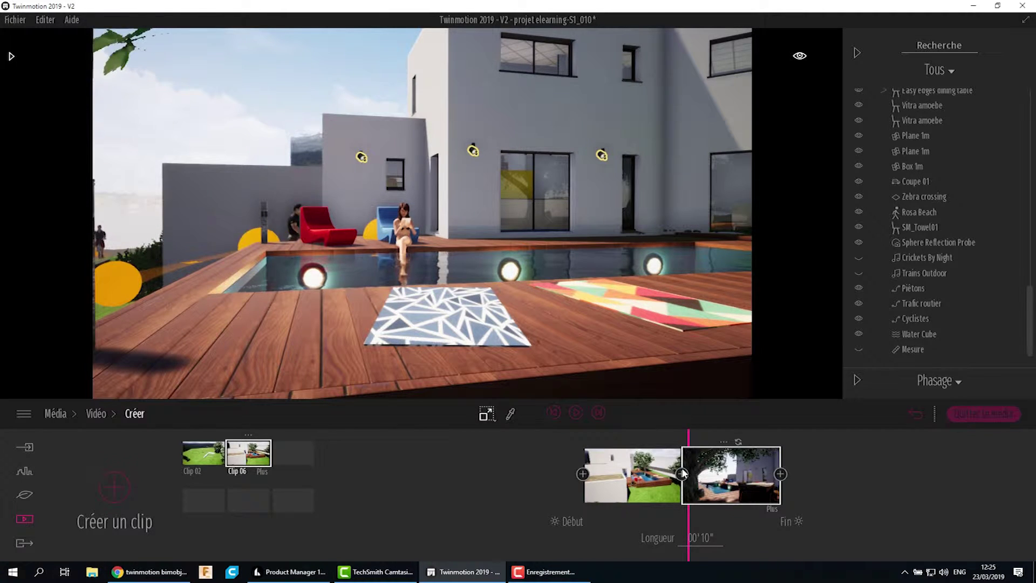
{"action": "left_click", "coordinate": [682, 474]}
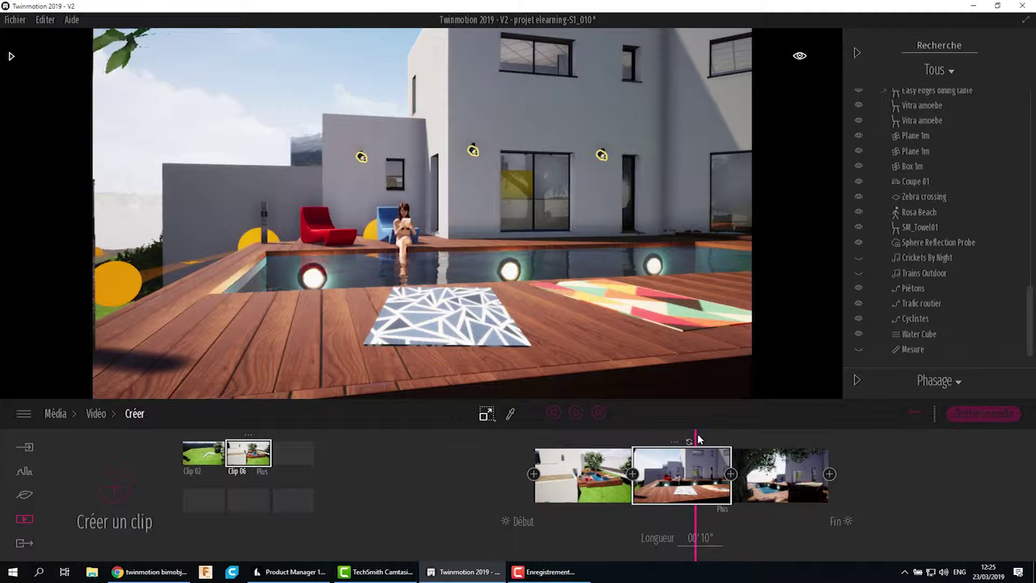
- Play the three-keyframe clip to check the camera movement between the views
{"action": "left_click_drag", "start_coordinate": [681, 434], "coordinate": [540, 432]}
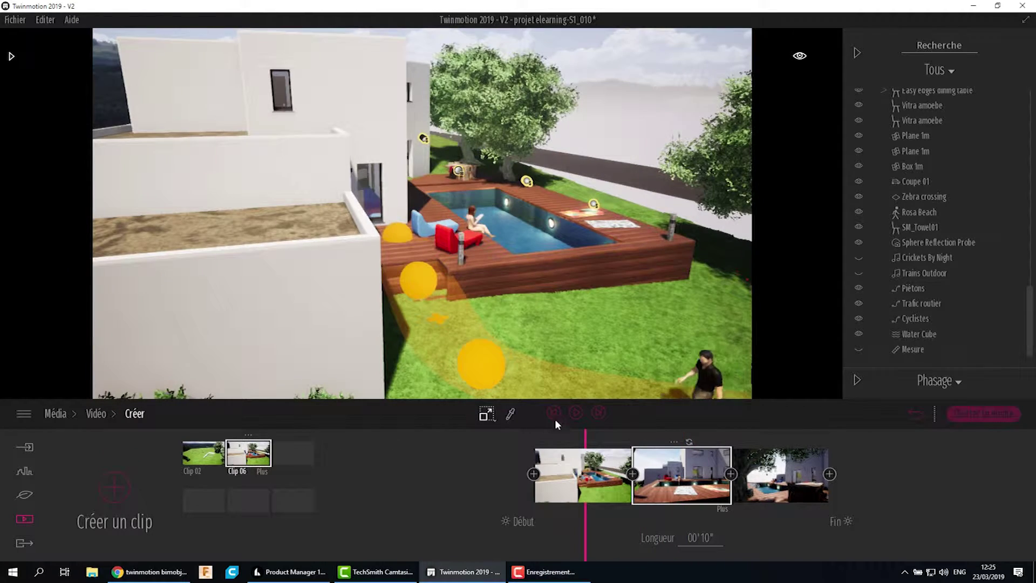
{"action": "left_click", "coordinate": [575, 412]}
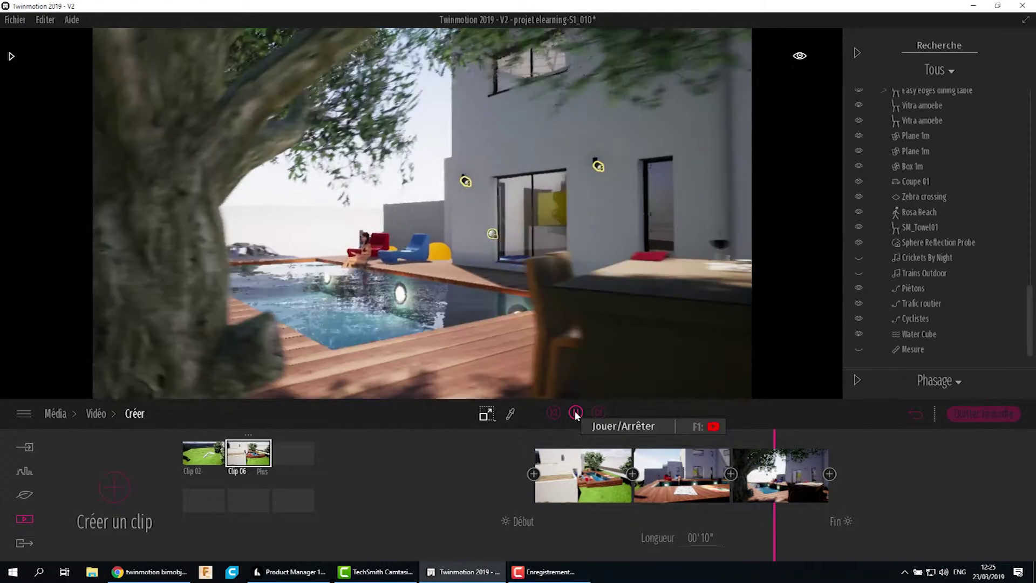
{"action": "left_click", "coordinate": [573, 411]}
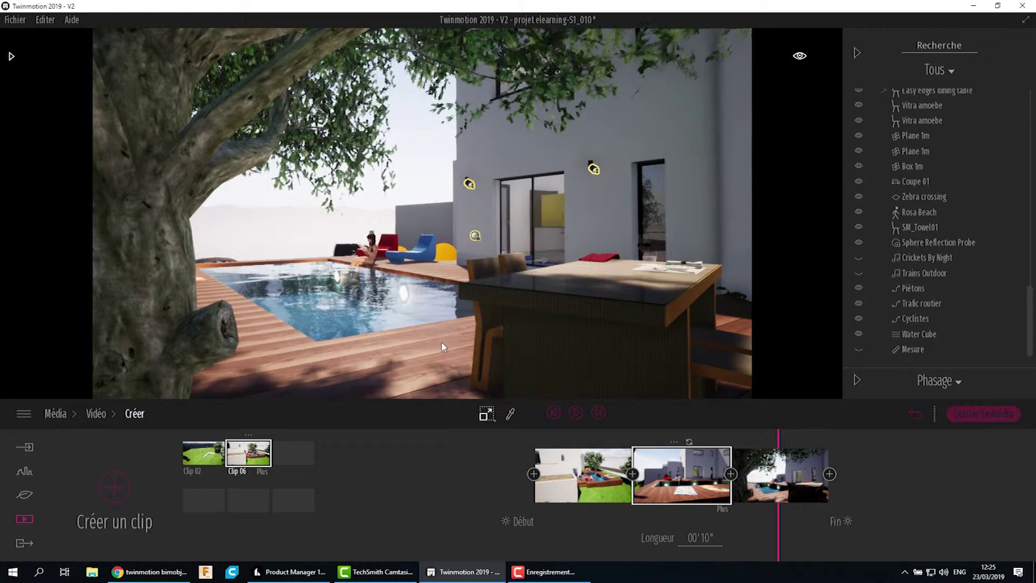
{"action": "middle_click_drag", "start_coordinate": [422, 213], "coordinate": [453, 213], "text": "shift"}
{"action": "left_click_drag", "start_coordinate": [777, 438], "coordinate": [632, 442]}
{"action": "left_click", "coordinate": [575, 412]}
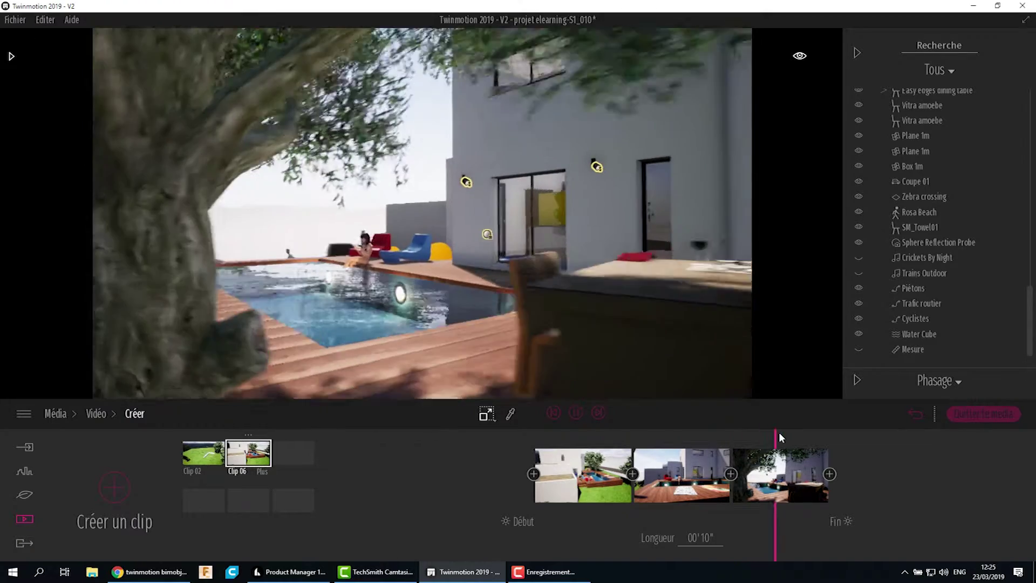
{"action": "left_click", "coordinate": [778, 433]}
- Delete the middle keyframe from the clip
{"action": "left_click_drag", "start_coordinate": [777, 432], "coordinate": [641, 432]}
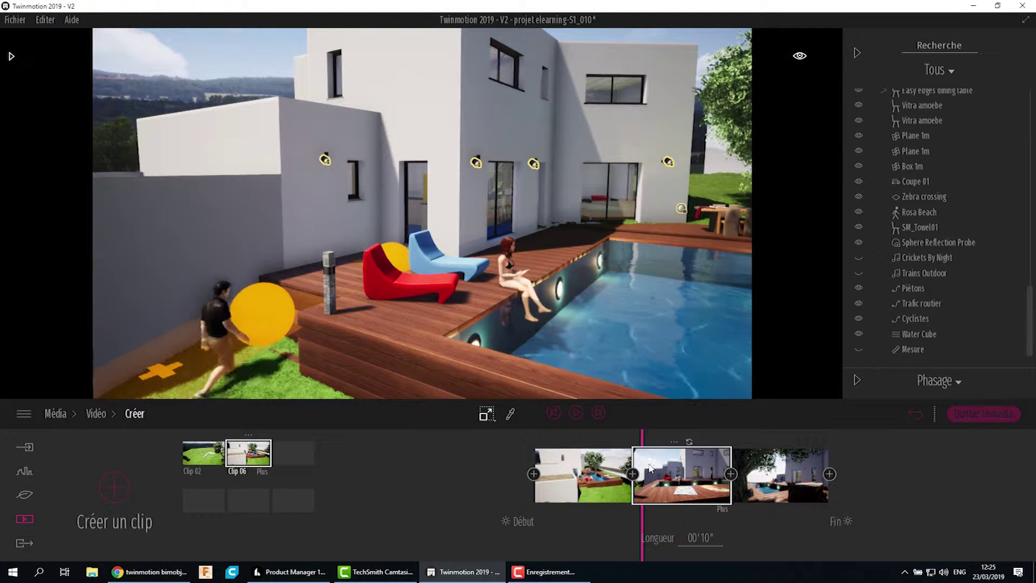
{"action": "left_click_drag", "start_coordinate": [642, 435], "coordinate": [645, 436]}
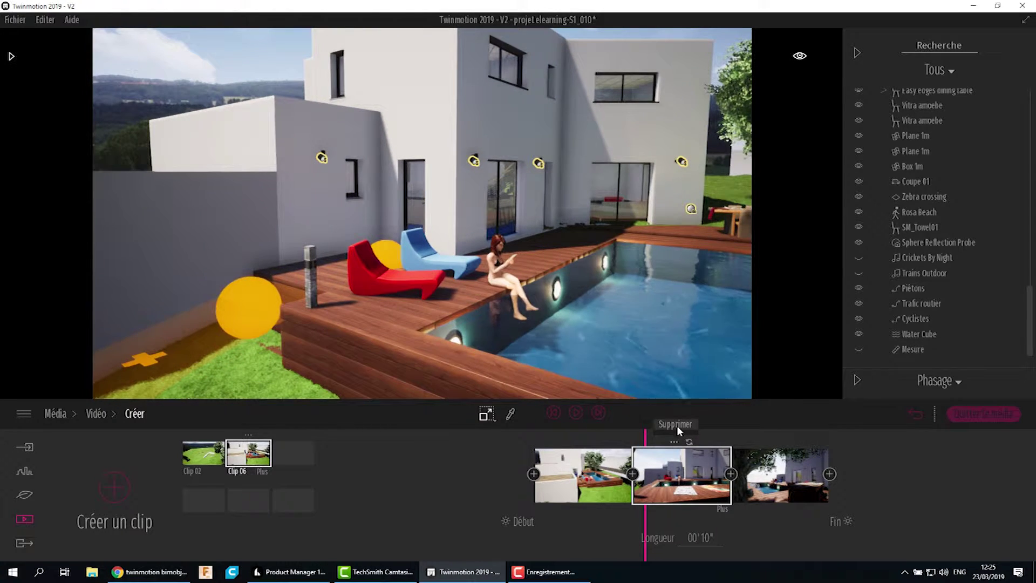
{"action": "left_click", "coordinate": [673, 442]}
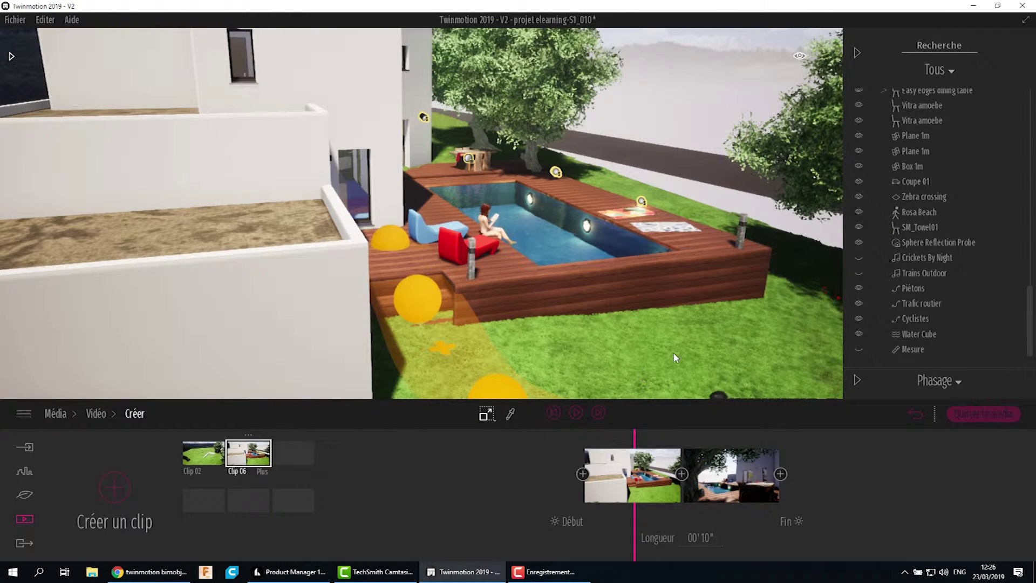
- Insert two intermediate keyframes, one overlooking the terrace corner and pool from the lawn, the other facing the house low across the towels
{"action": "left_click_drag", "start_coordinate": [634, 431], "coordinate": [648, 432]}
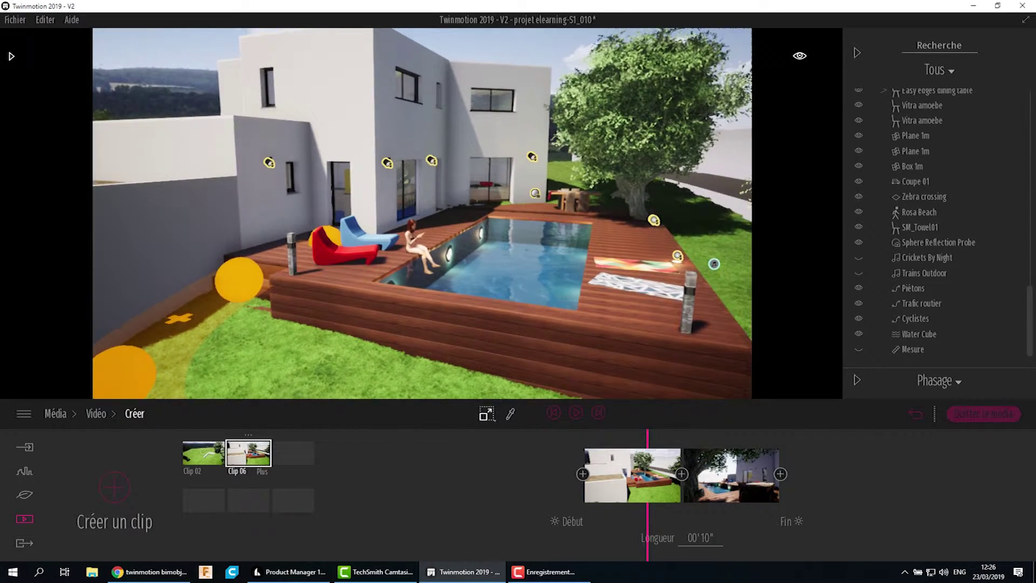
{"action": "left_click", "coordinate": [682, 474]}
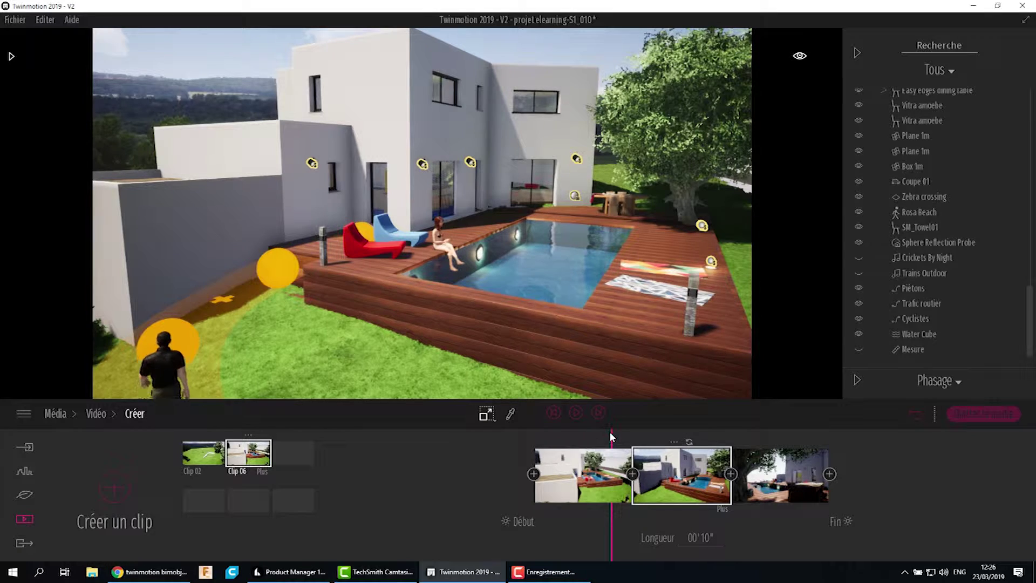
{"action": "left_click_drag", "start_coordinate": [620, 435], "coordinate": [741, 442]}
{"action": "scroll", "coordinate": [597, 353], "scroll_direction": "down", "scroll_amount": 5}
{"action": "middle_click_drag", "start_coordinate": [600, 354], "coordinate": [602, 340]}
{"action": "right_click_drag", "start_coordinate": [602, 340], "coordinate": [609, 320]}
{"action": "middle_click_drag", "start_coordinate": [609, 321], "coordinate": [610, 294]}
{"action": "scroll", "coordinate": [397, 341], "scroll_direction": "up", "scroll_amount": 4}
{"action": "scroll", "coordinate": [397, 341], "scroll_direction": "down", "scroll_amount": 1}
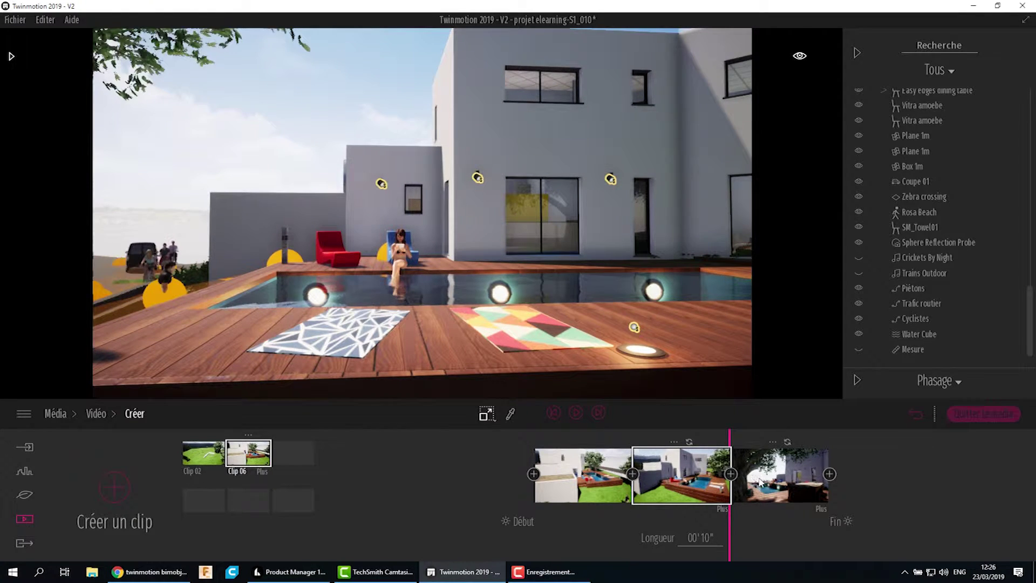
{"action": "left_click", "coordinate": [731, 474]}
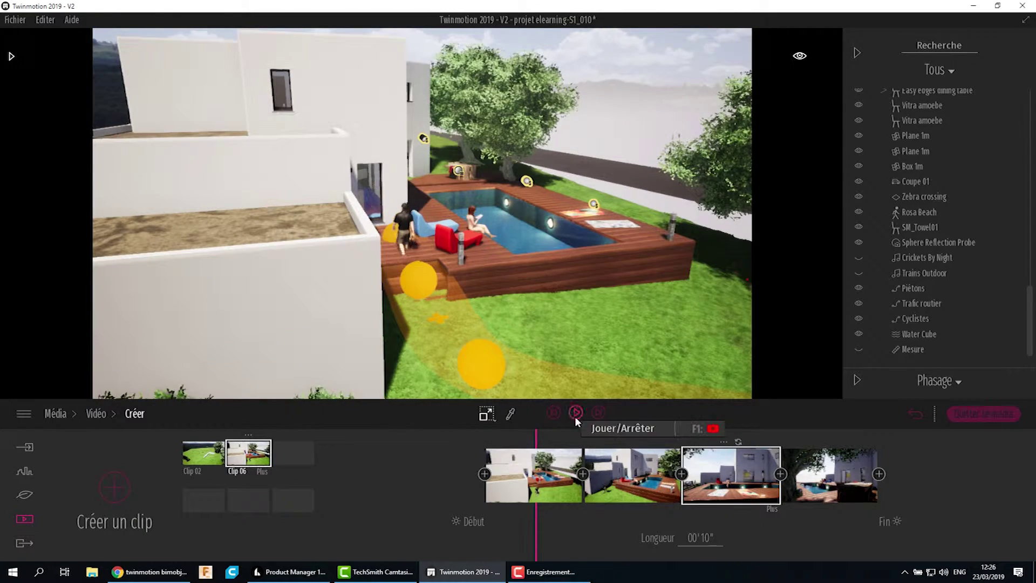
- Play the four-keyframe clip and review the views of its first three keyframes
{"action": "left_click", "coordinate": [575, 414]}
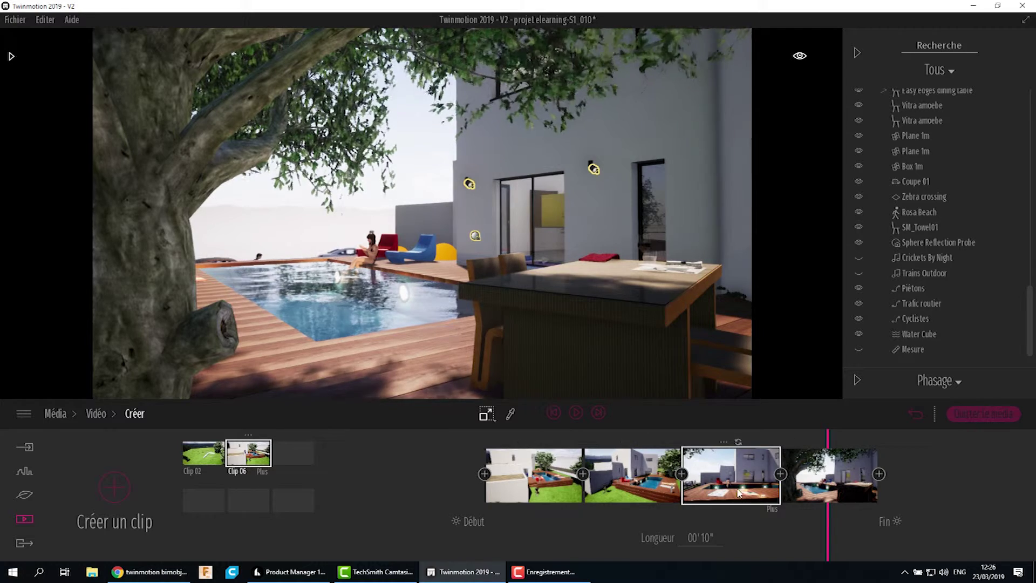
{"action": "left_click", "coordinate": [708, 499]}
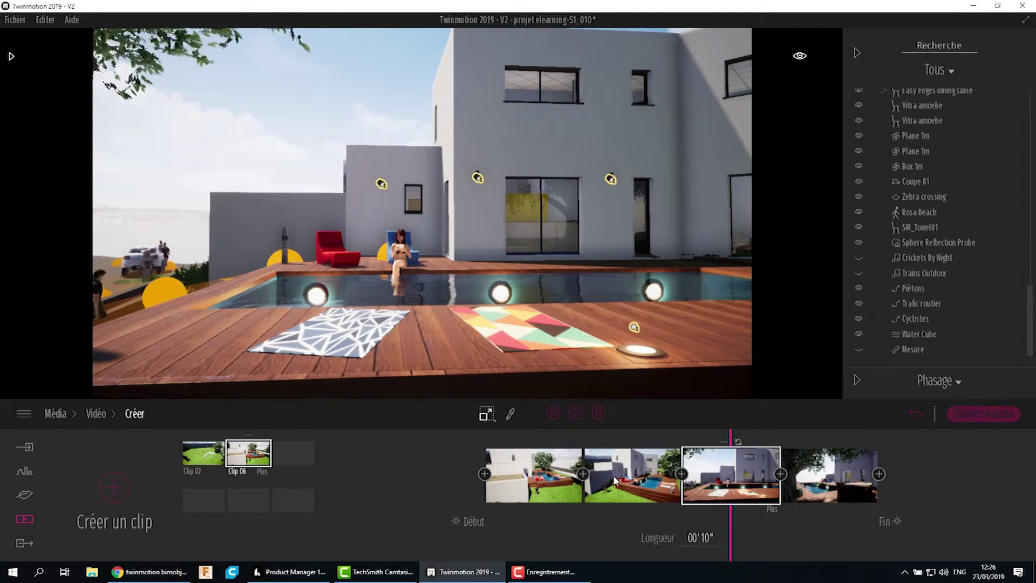
{"action": "left_click", "coordinate": [637, 527]}
{"action": "left_click", "coordinate": [537, 526]}
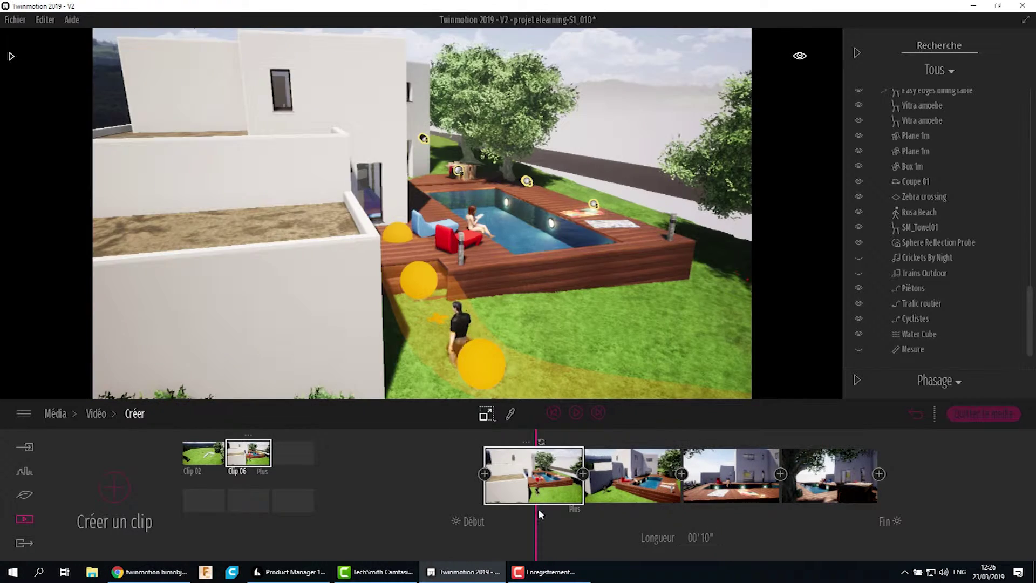
{"action": "left_click", "coordinate": [630, 472]}
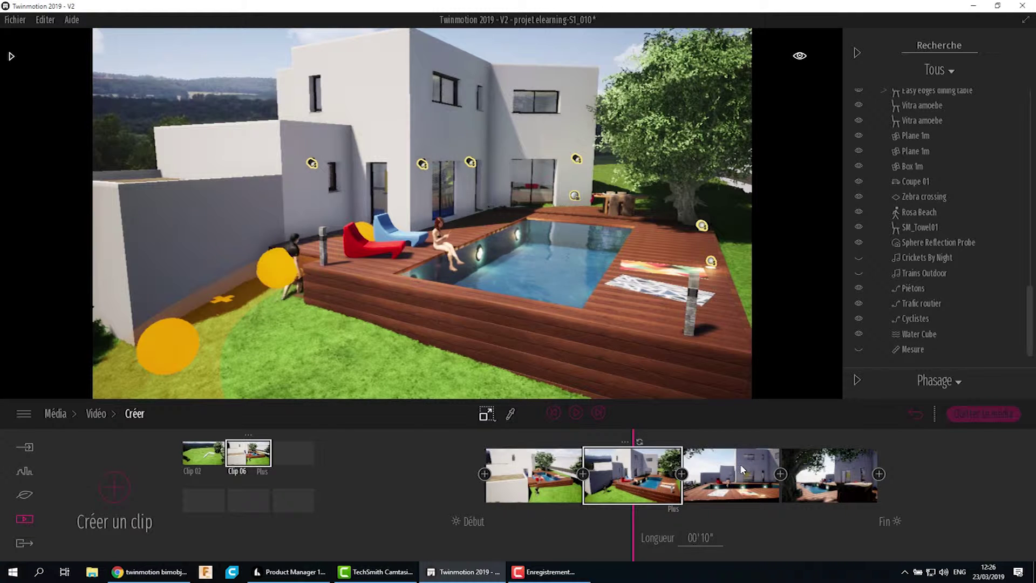
{"action": "left_click", "coordinate": [543, 491]}
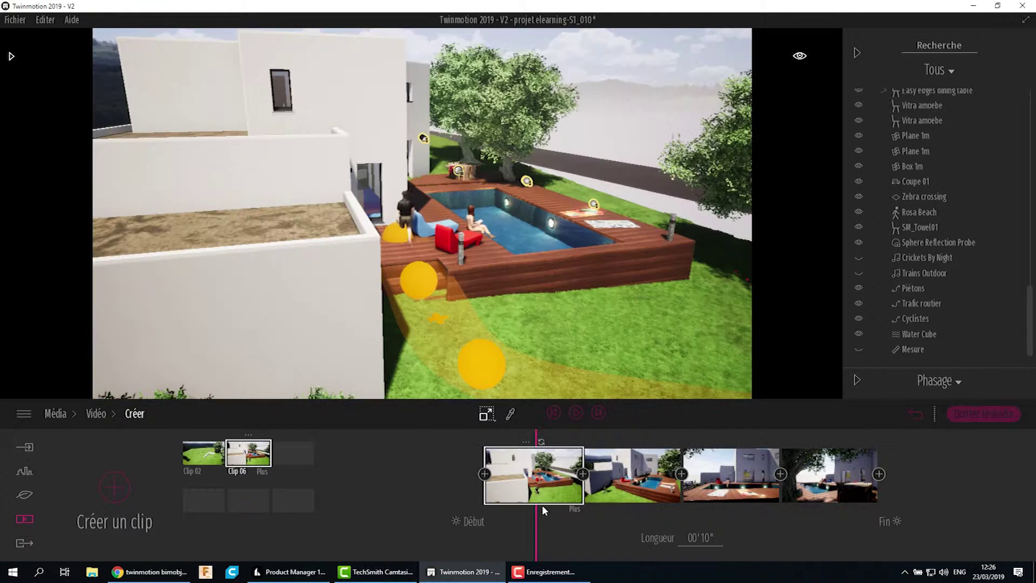
- Set the clip's length to 20 seconds and return the playhead to the first keyframe
{"action": "left_click", "coordinate": [649, 493]}
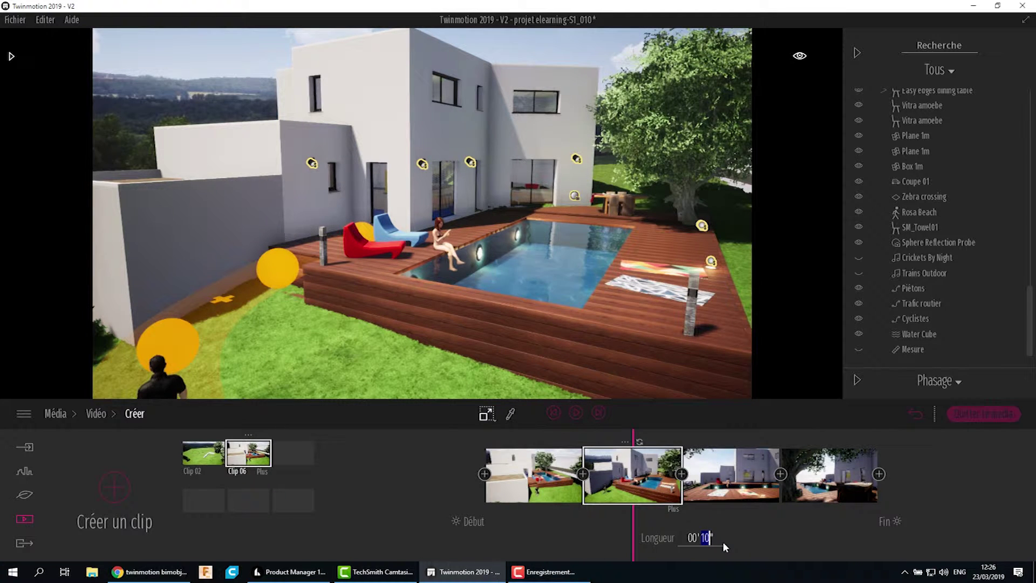
{"action": "type", "text": "0"}
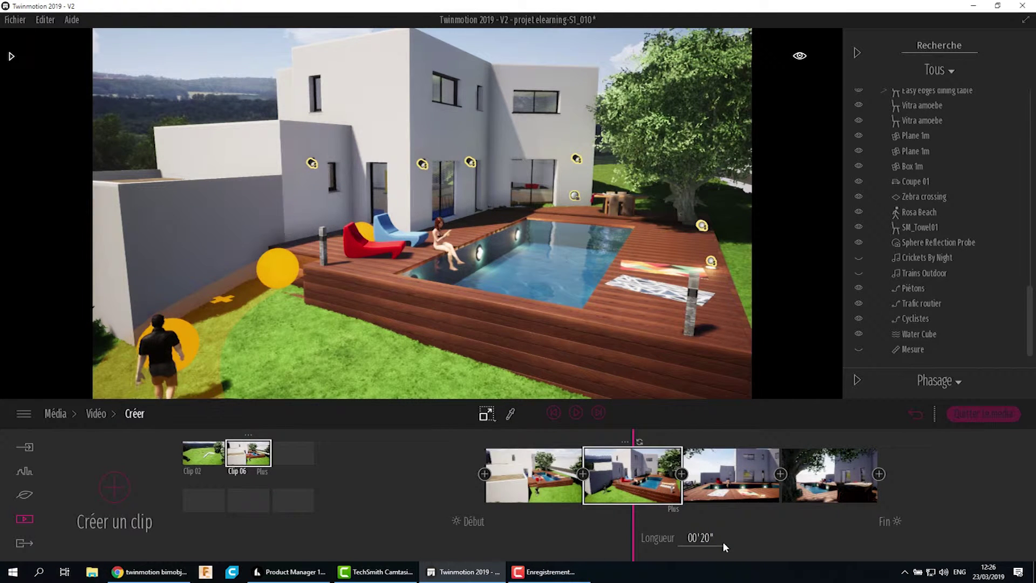
{"action": "left_click", "coordinate": [732, 468]}
{"action": "left_click_drag", "start_coordinate": [730, 437], "coordinate": [502, 434]}
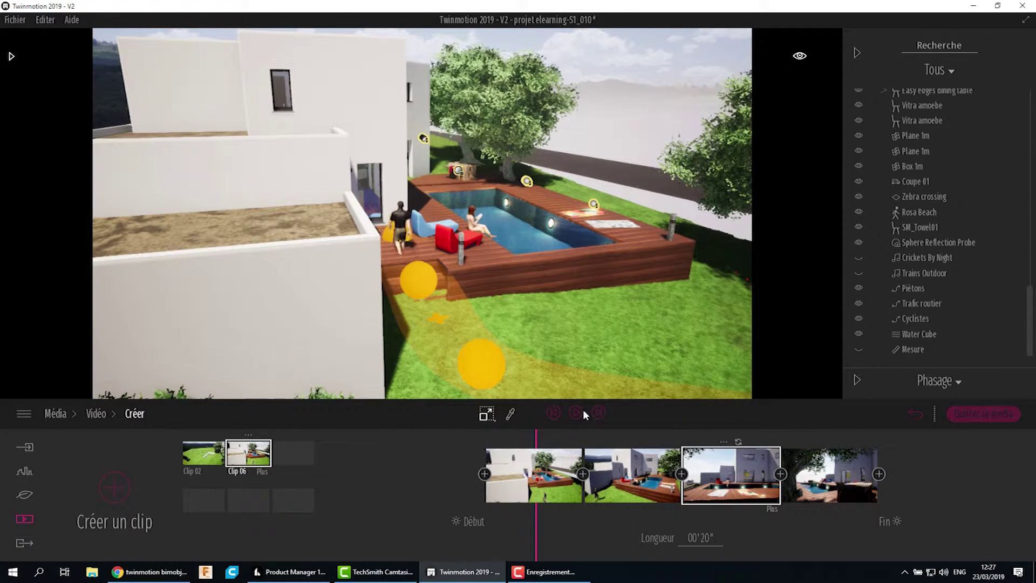